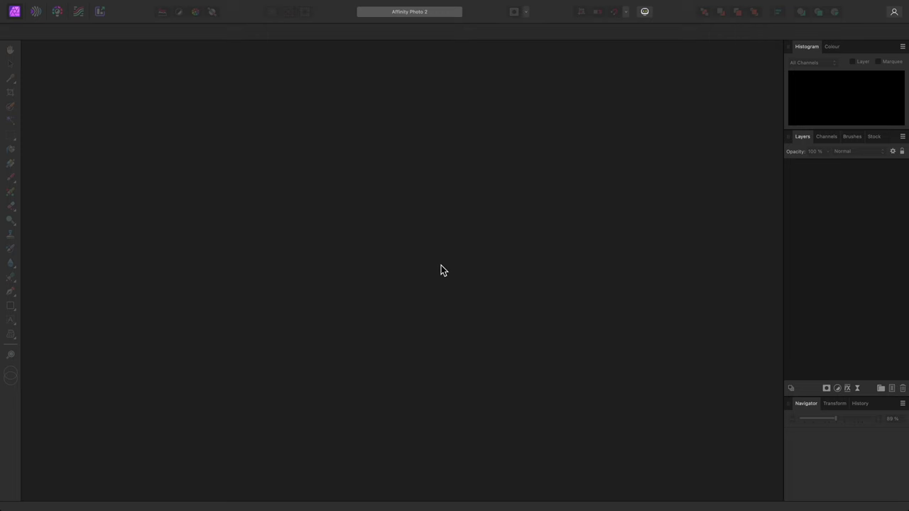
Create a new astrophotography stack and load the Ha frames as a group tagged H-alpha.
{"action": "mouse_move", "coordinate": [278, 3]}
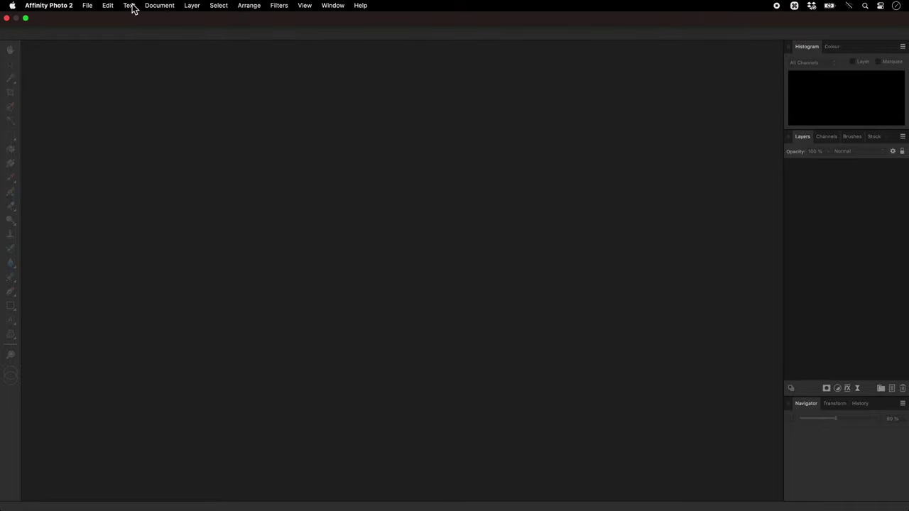
{"action": "left_click", "coordinate": [87, 5]}
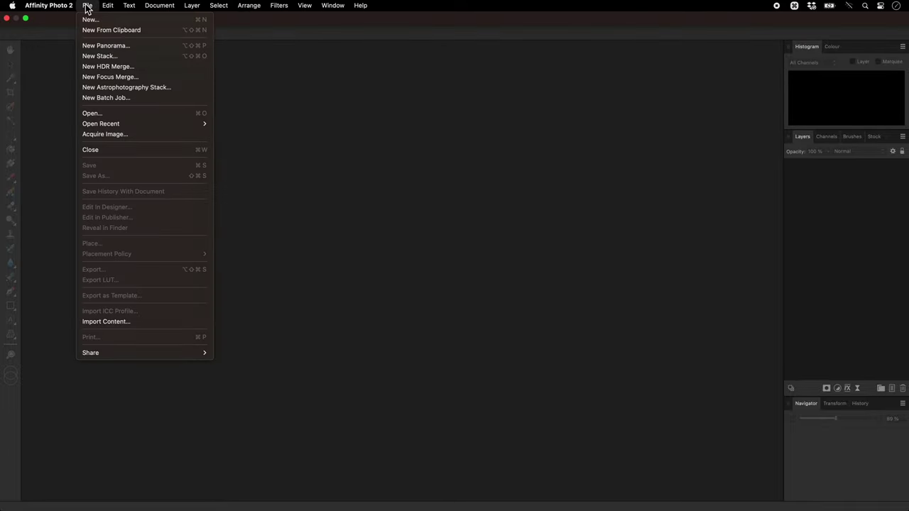
{"action": "left_click", "coordinate": [139, 87]}
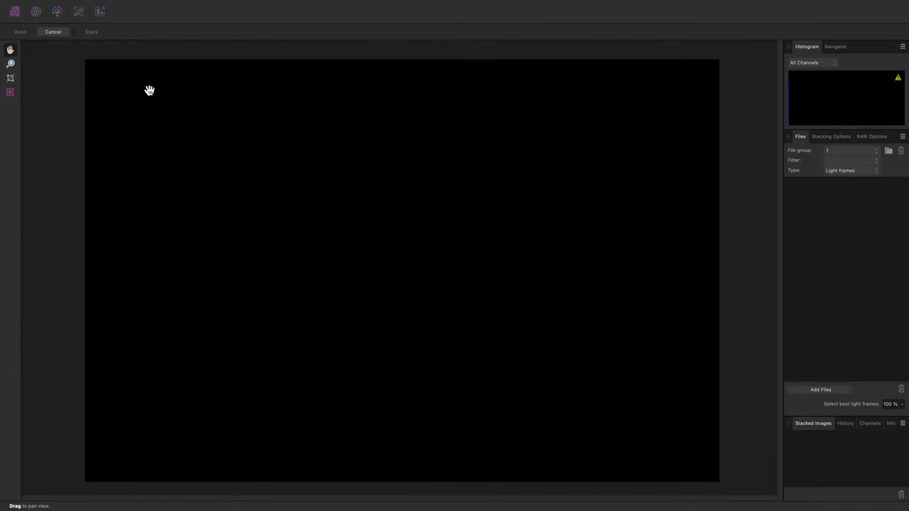
{"action": "left_click", "coordinate": [800, 389]}
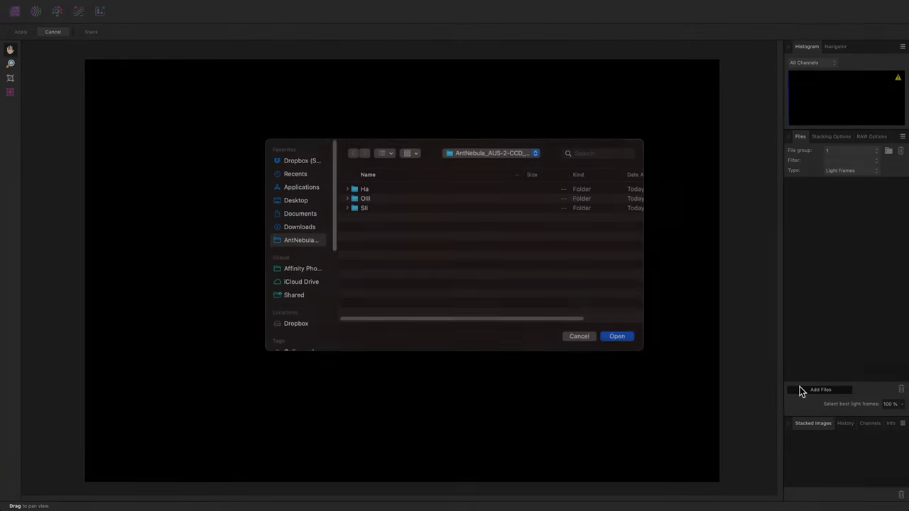
{"action": "left_click", "coordinate": [447, 203]}
{"action": "key", "text": "Return"}
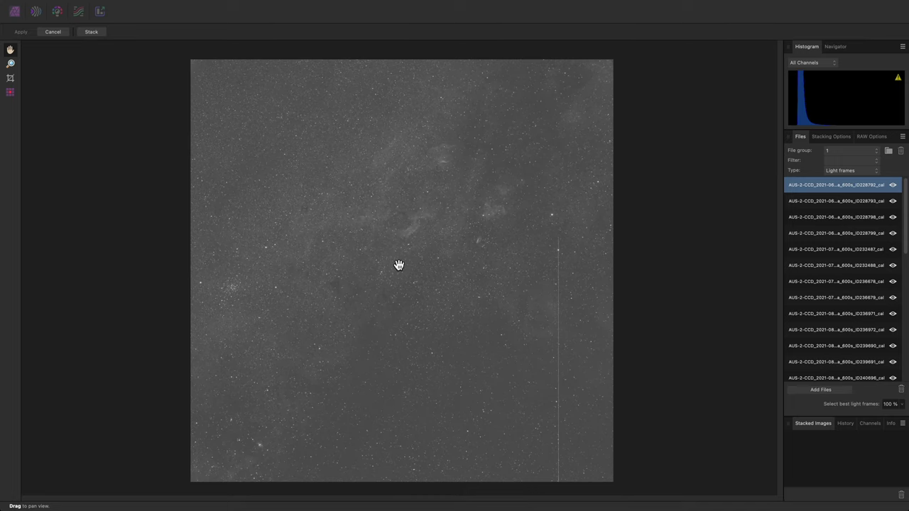
{"action": "left_click", "coordinate": [848, 161]}
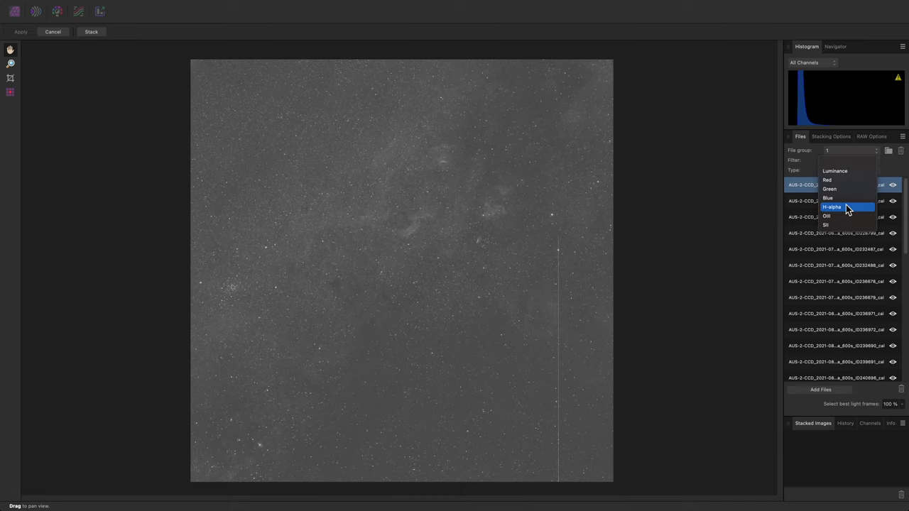
{"action": "left_click", "coordinate": [847, 207]}
Add a second file group tagged OIII and load the OIII frames into it.
{"action": "left_click", "coordinate": [888, 151]}
{"action": "left_click", "coordinate": [848, 160]}
{"action": "left_click", "coordinate": [852, 215]}
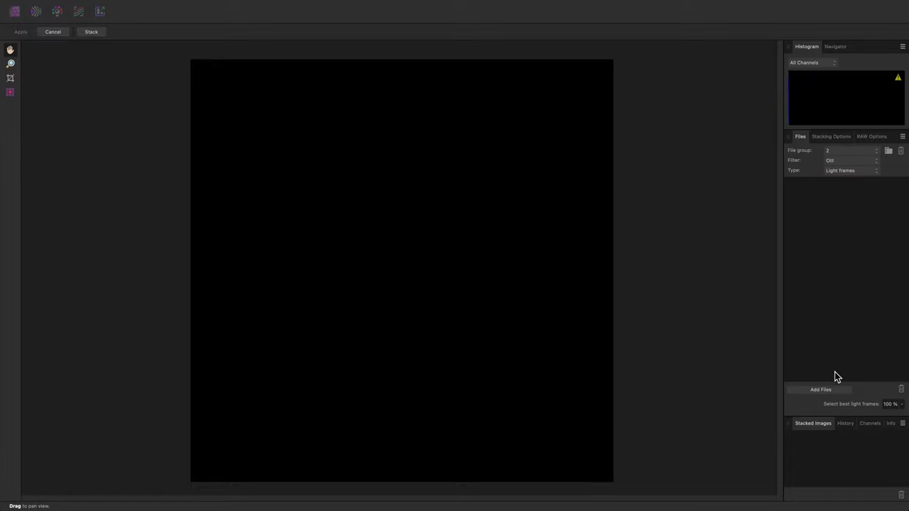
{"action": "left_click", "coordinate": [820, 389]}
{"action": "left_click", "coordinate": [362, 209]}
{"action": "key", "text": "Return"}
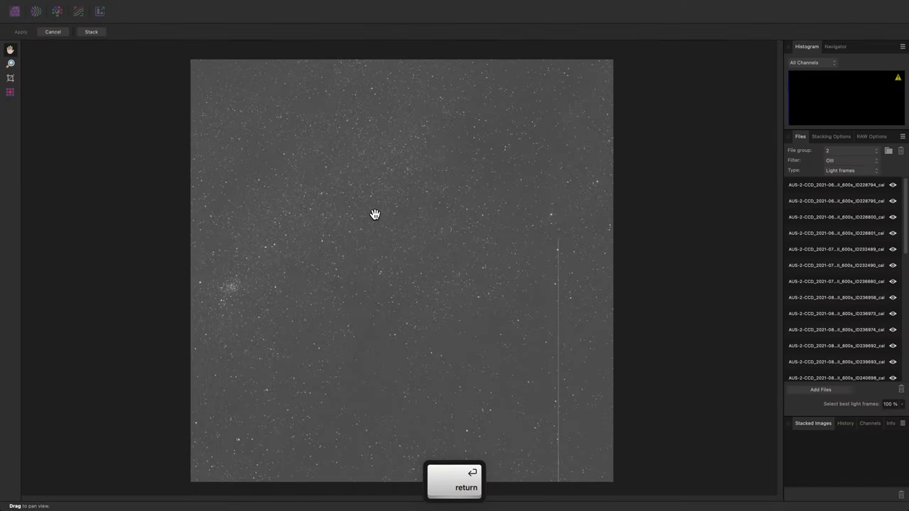
Add a third file group tagged SII and load the SII frames into it.
{"action": "left_click", "coordinate": [888, 151]}
{"action": "left_click", "coordinate": [871, 162]}
{"action": "left_click", "coordinate": [852, 223]}
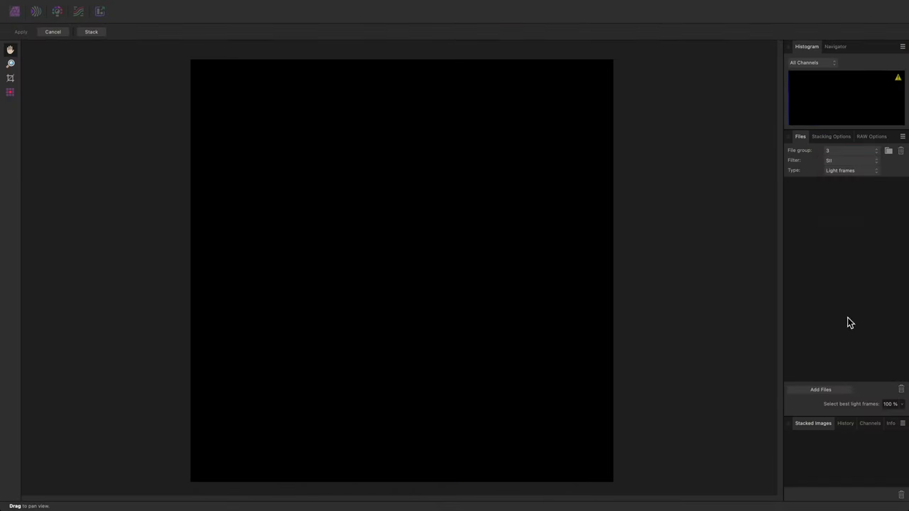
{"action": "left_click", "coordinate": [831, 391]}
{"action": "left_click", "coordinate": [377, 219]}
{"action": "key", "text": "Return"}
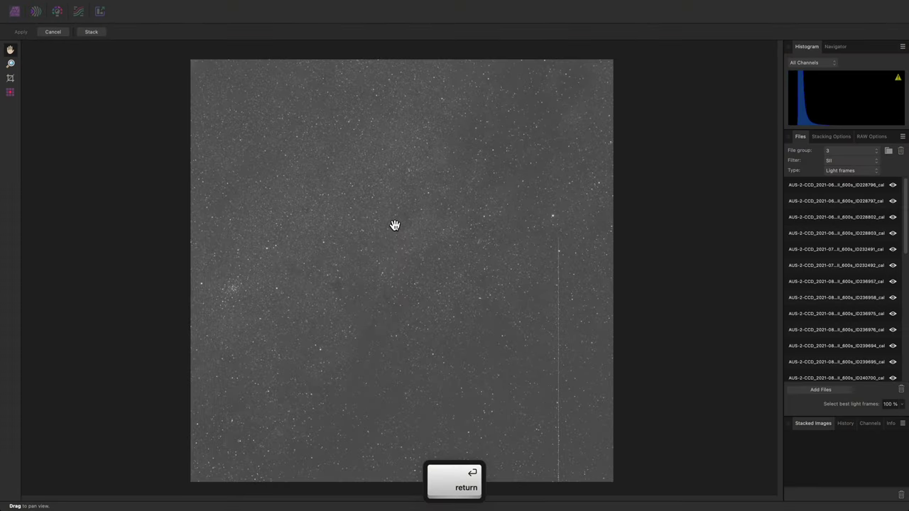
Stack the H-alpha, OIII and SII groups, acknowledge the success message, and apply the stack.
{"action": "left_click", "coordinate": [103, 33]}
{"action": "left_click", "coordinate": [419, 191]}
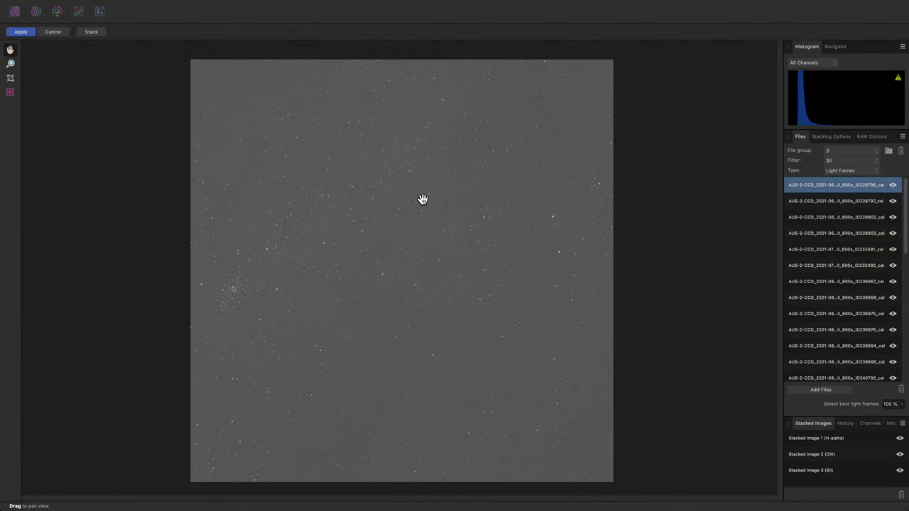
{"action": "left_click", "coordinate": [31, 33]}
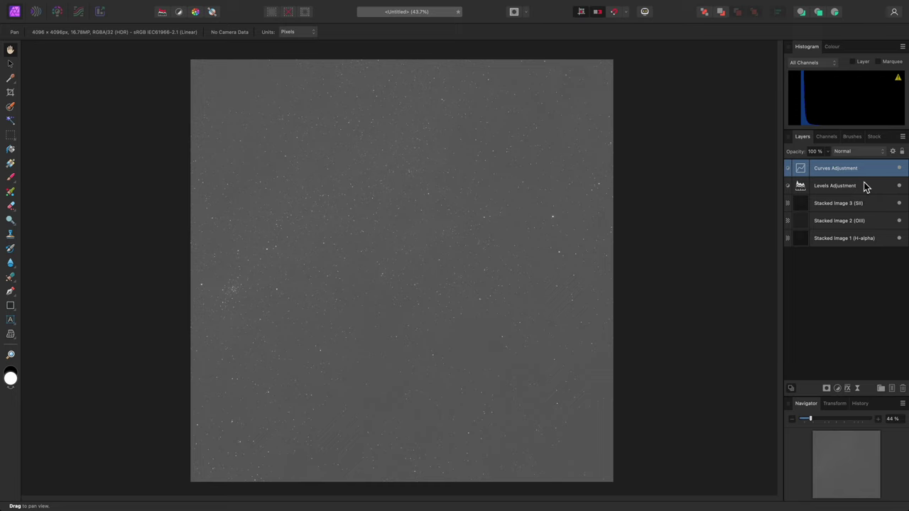
Turn off visibility of the Levels Adjustment layer in the Layers panel.
{"action": "left_click", "coordinate": [900, 187]}
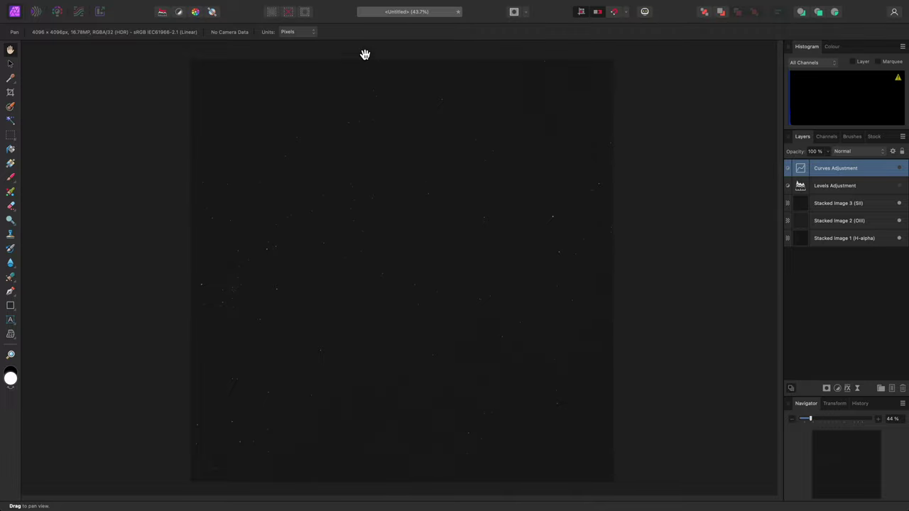
Show the 32-bit Preview panel, switch Display Transform to Unmanaged, then back to ICC Display Transform.
{"action": "left_click", "coordinate": [338, 7]}
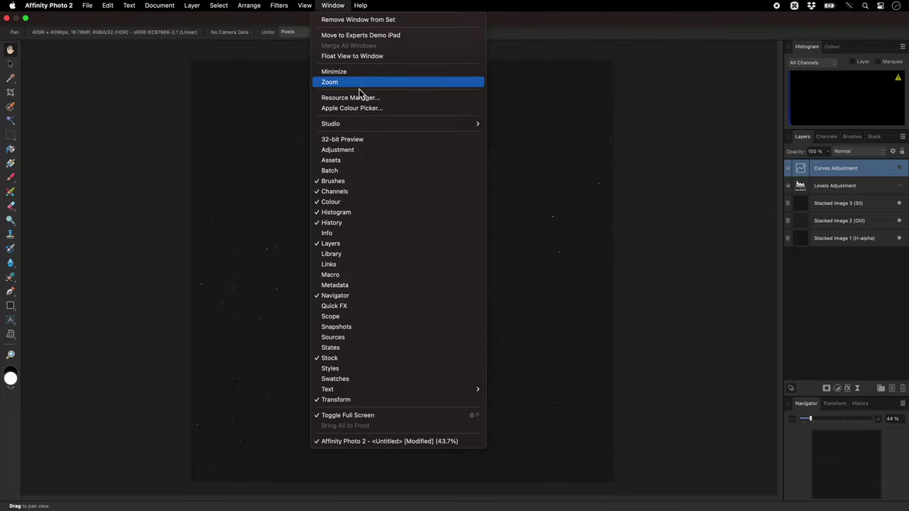
{"action": "left_click", "coordinate": [372, 139]}
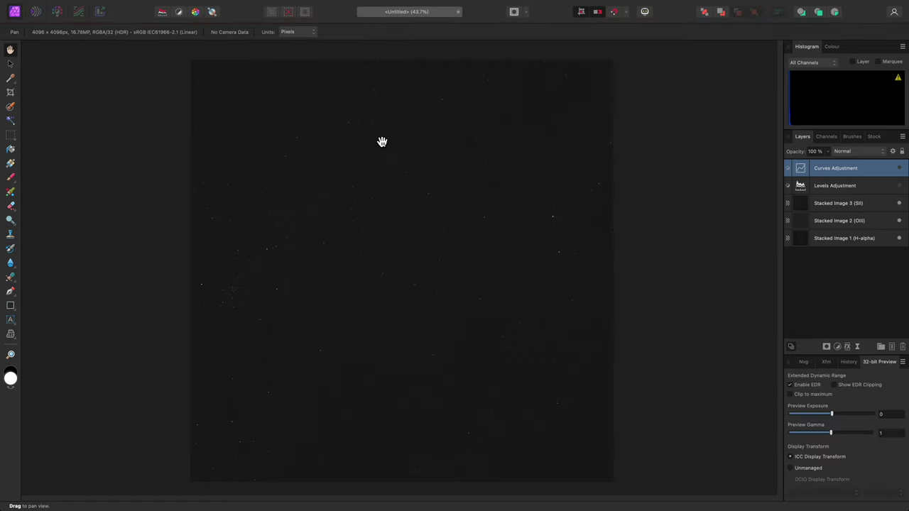
{"action": "left_click", "coordinate": [815, 469]}
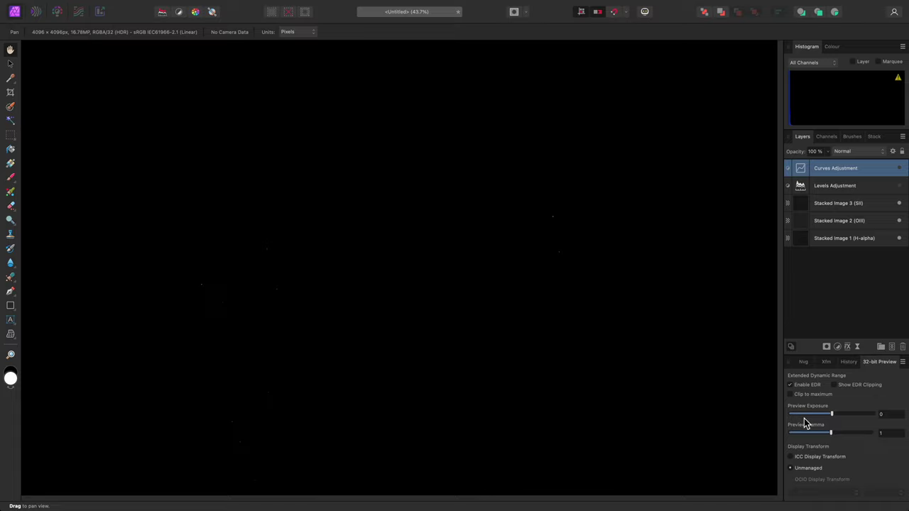
{"action": "left_click", "coordinate": [829, 458]}
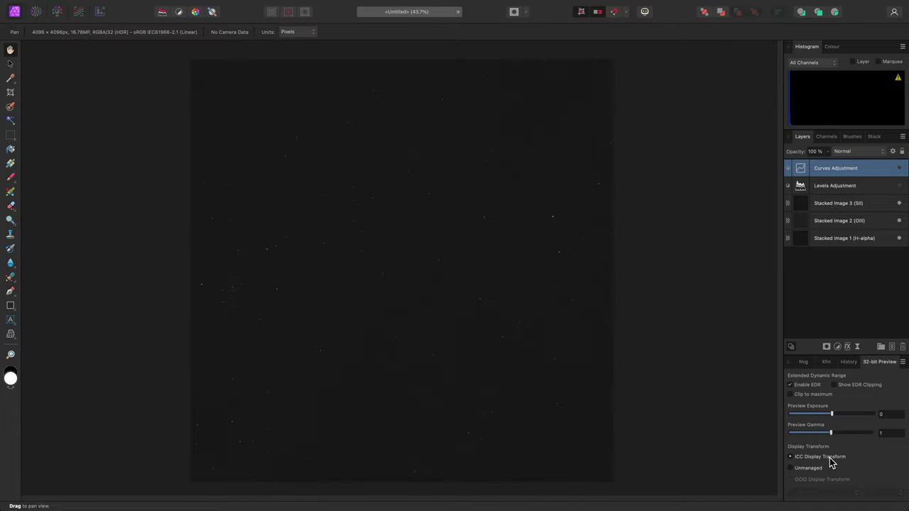
Browse the JPEG and TIFF formats and TIFF presets in the Export dialog, then cancel it.
{"action": "mouse_move", "coordinate": [296, 4]}
{"action": "left_click", "coordinate": [88, 6]}
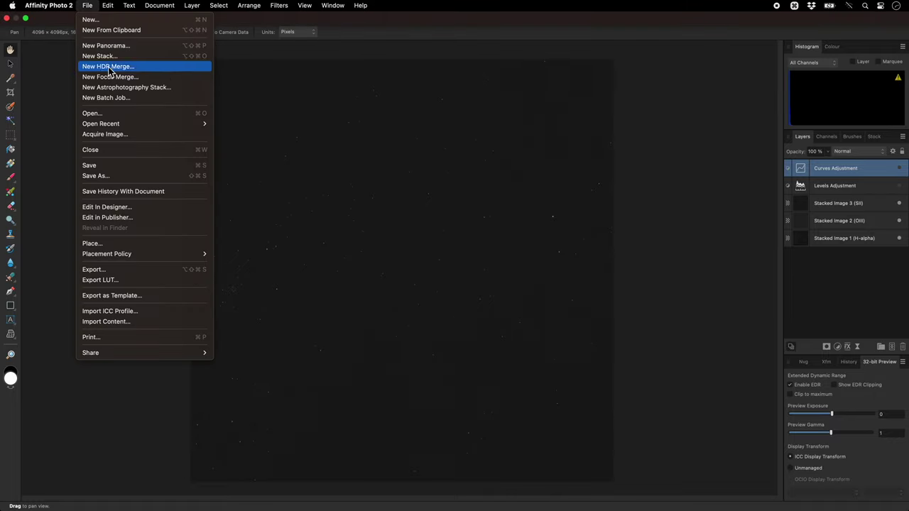
{"action": "left_click", "coordinate": [141, 269]}
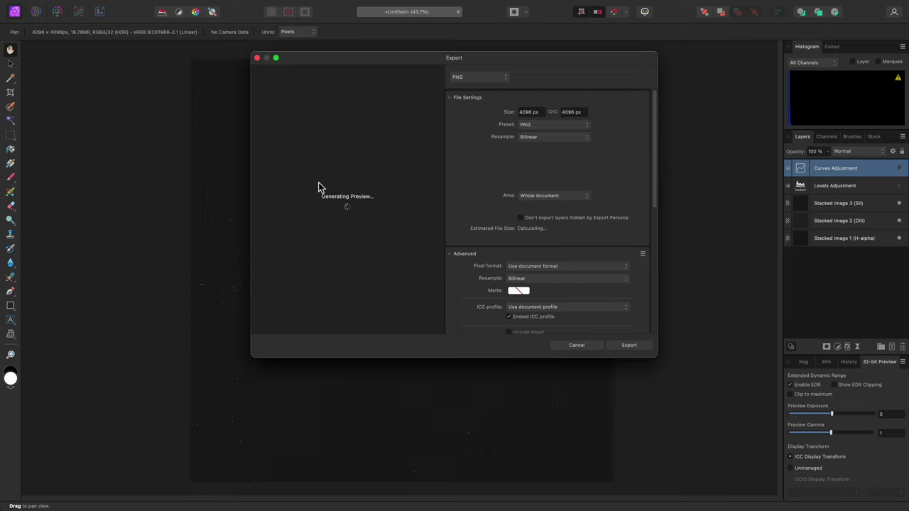
{"action": "left_click", "coordinate": [485, 80]}
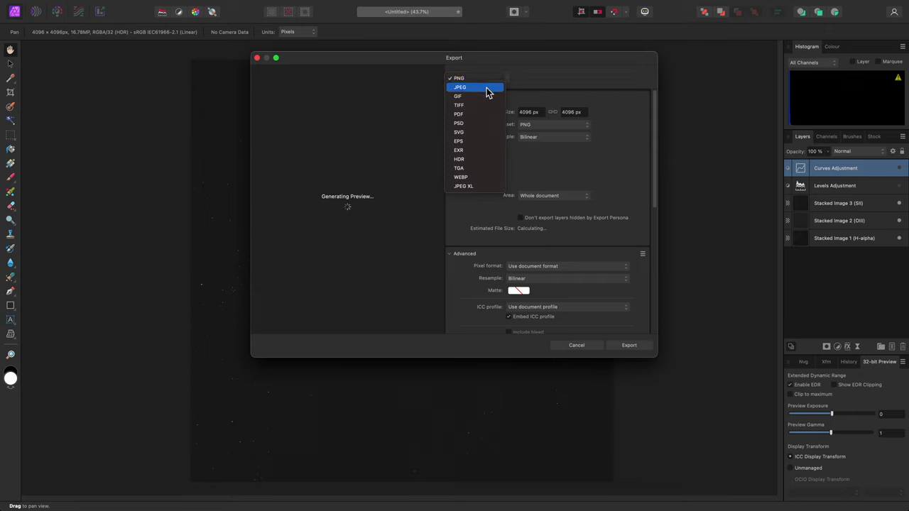
{"action": "left_click", "coordinate": [487, 90]}
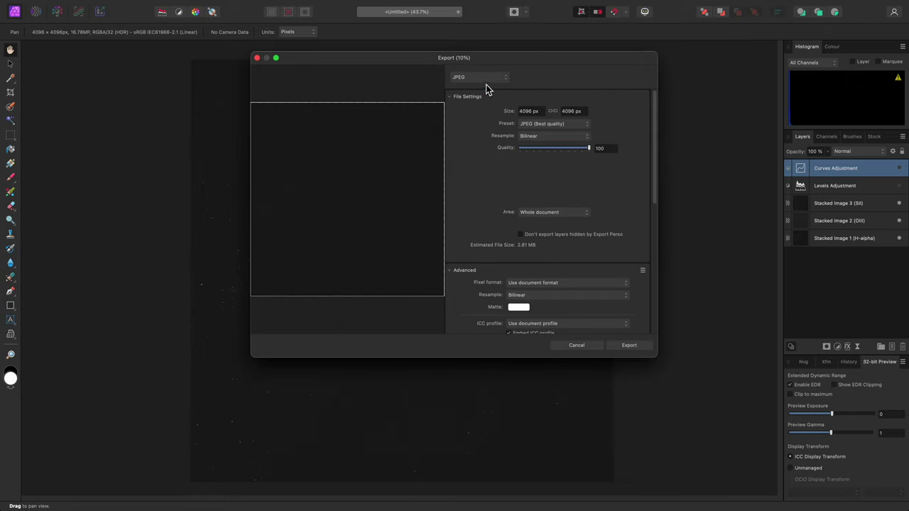
{"action": "left_click", "coordinate": [485, 81]}
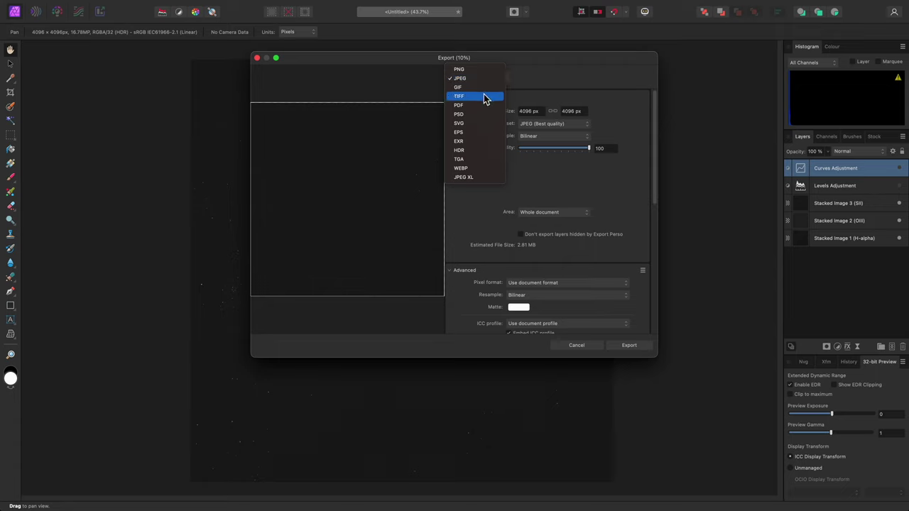
{"action": "left_click", "coordinate": [484, 97]}
{"action": "left_click", "coordinate": [568, 125]}
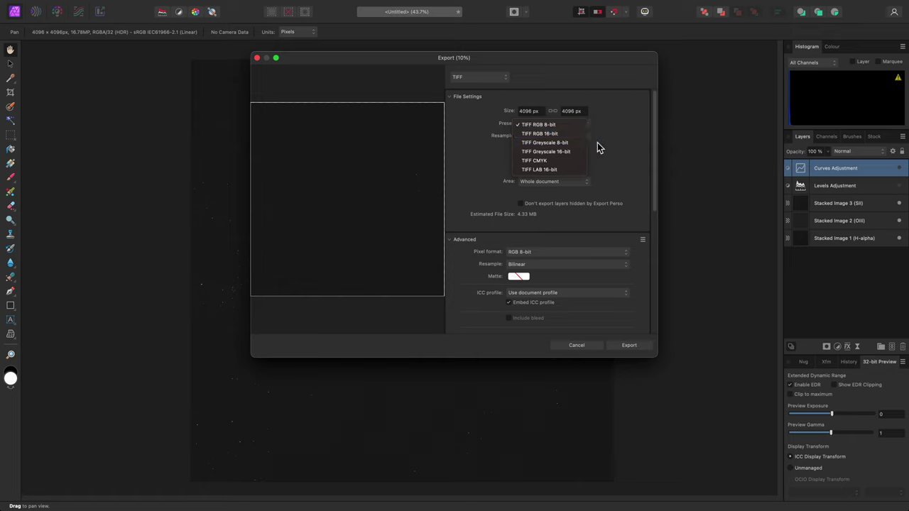
{"action": "left_click", "coordinate": [634, 174]}
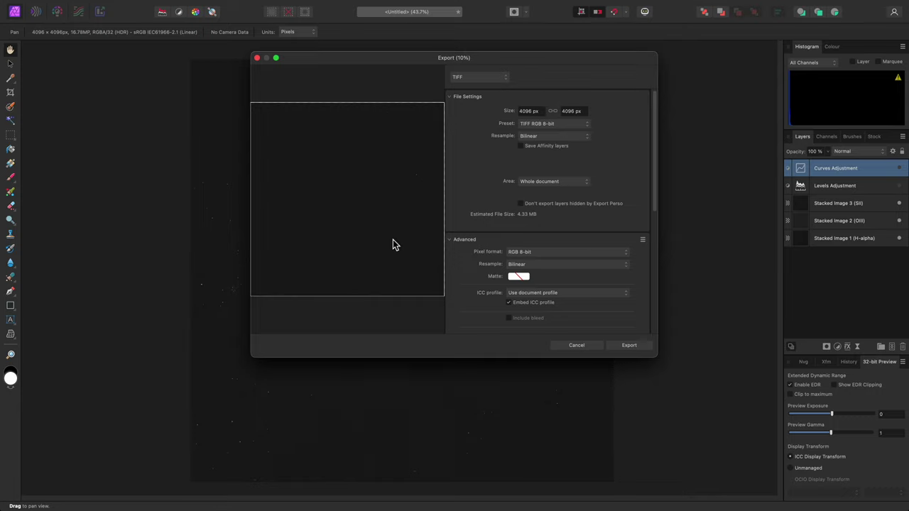
{"action": "left_click", "coordinate": [561, 345]}
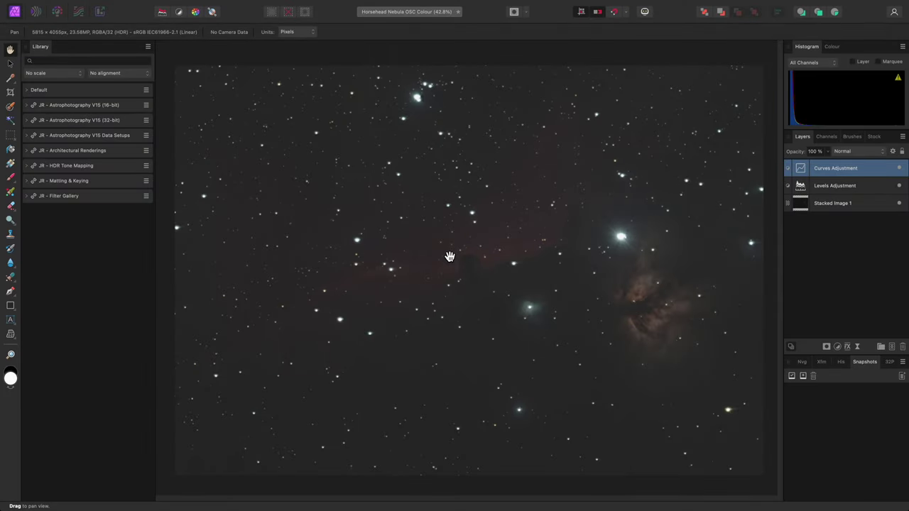
Set the blend mode of all three stacked channel layers to Add.
{"action": "left_click", "coordinate": [875, 211]}
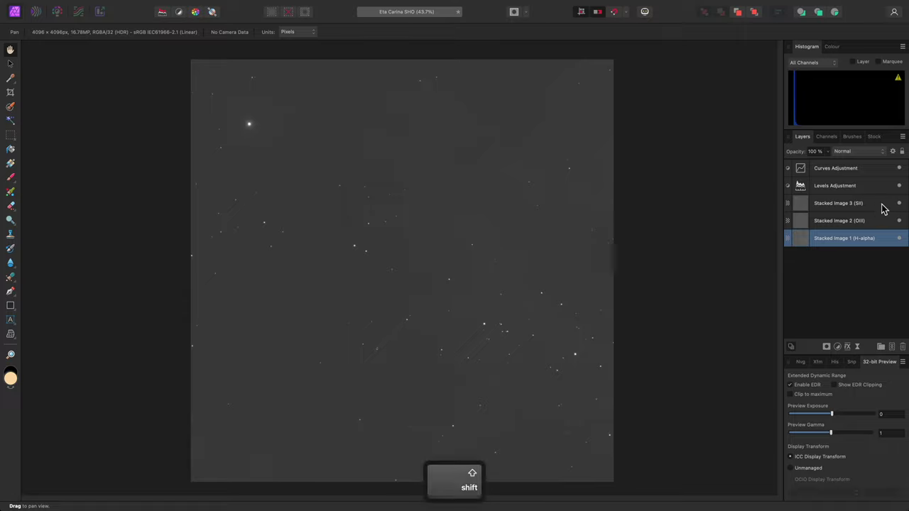
{"action": "left_click", "coordinate": [882, 204], "text": "shift"}
{"action": "left_click", "coordinate": [872, 157]}
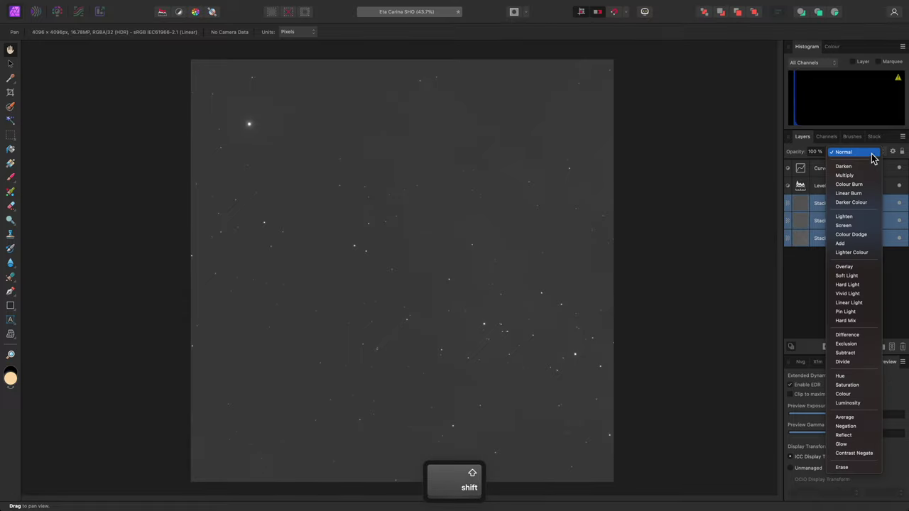
{"action": "left_click", "coordinate": [841, 243]}
Add a Recolour adjustment to the H-alpha layer.
{"action": "left_click", "coordinate": [860, 239]}
{"action": "left_click", "coordinate": [191, 5]}
{"action": "mouse_move", "coordinate": [276, 121]}
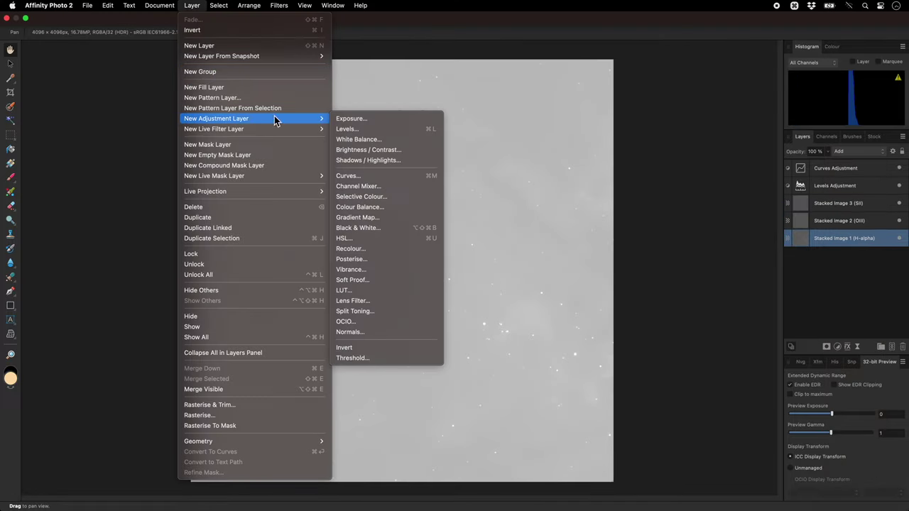
{"action": "left_click", "coordinate": [386, 248]}
Duplicate the Recolour adjustment into the OIII layer and set its hue to 240.
{"action": "left_click", "coordinate": [789, 238]}
{"action": "key", "text": "super+j"}
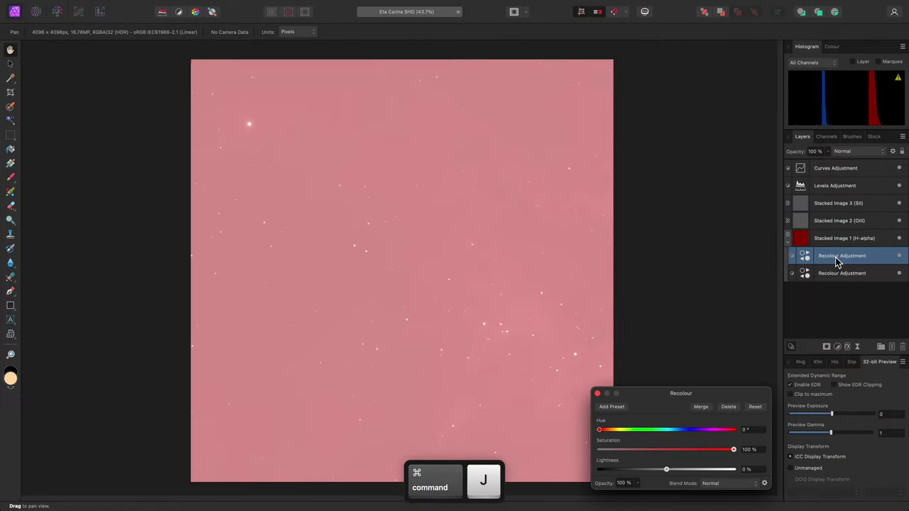
{"action": "left_click_drag", "start_coordinate": [836, 262], "coordinate": [839, 220]}
{"action": "left_click", "coordinate": [749, 429]}
{"action": "type", "text": "240"}
{"action": "key", "text": "Return"}
Duplicate the Recolour adjustment again for SII with hue 120.
{"action": "key", "text": "super+j"}
{"action": "left_click", "coordinate": [749, 429]}
{"action": "type", "text": "120"}
{"action": "key", "text": "Return"}
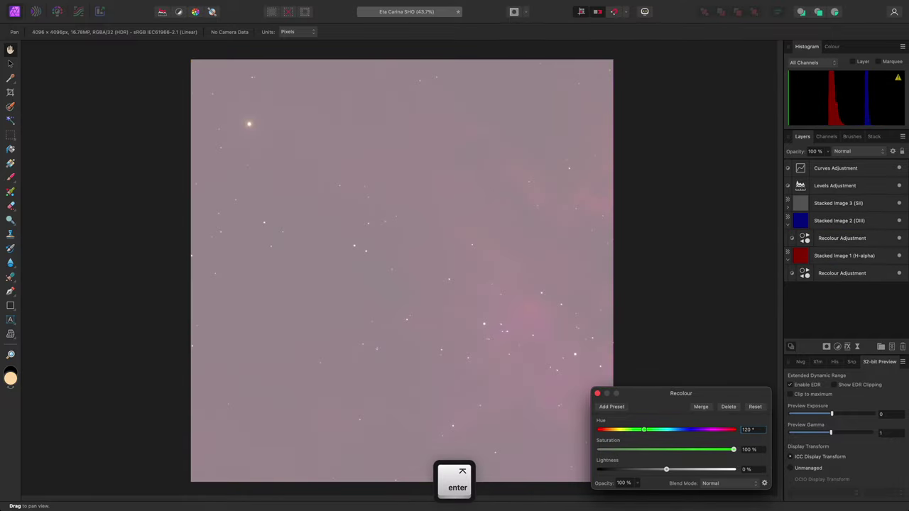
{"action": "left_click", "coordinate": [597, 394]}
Collapse the OIII and H-alpha layers and hide the Curves and Levels adjustments.
{"action": "left_click", "coordinate": [787, 224]}
{"action": "left_click", "coordinate": [788, 242]}
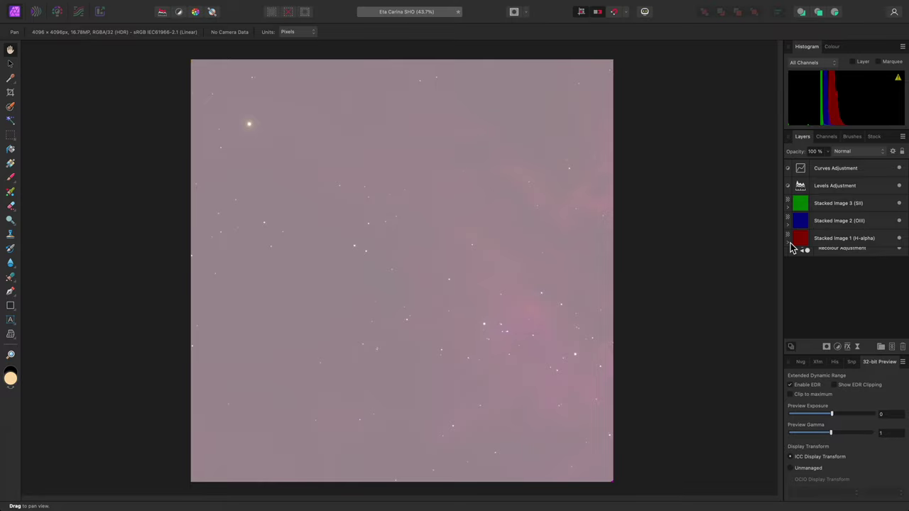
{"action": "left_click", "coordinate": [899, 168]}
{"action": "left_click", "coordinate": [899, 185]}
With SII selected, use Layer > Merge Visible, then set the 32-bit display transform to Unmanaged.
{"action": "left_click", "coordinate": [883, 203]}
{"action": "mouse_move", "coordinate": [232, 6]}
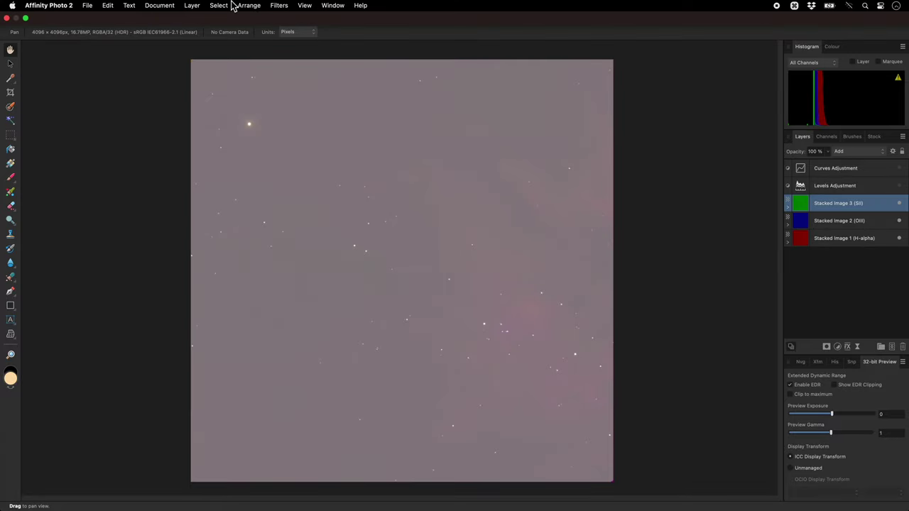
{"action": "left_click", "coordinate": [192, 5]}
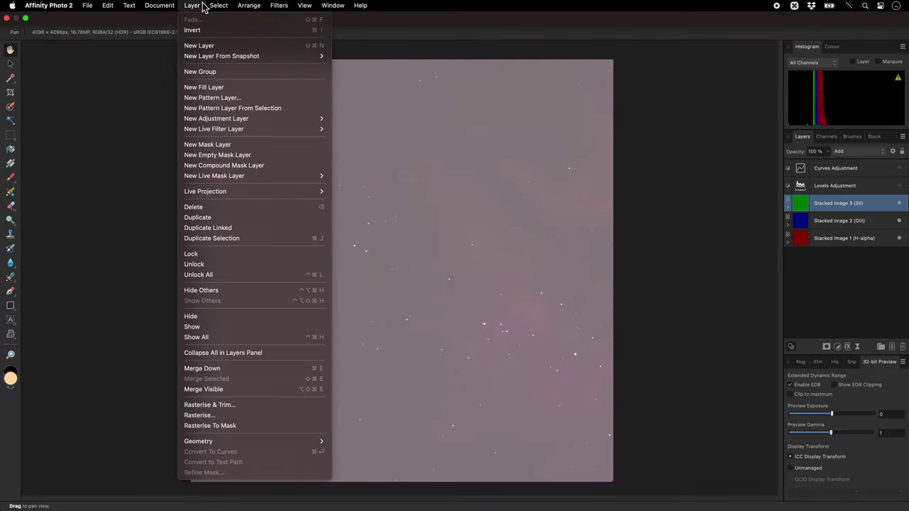
{"action": "left_click", "coordinate": [249, 389]}
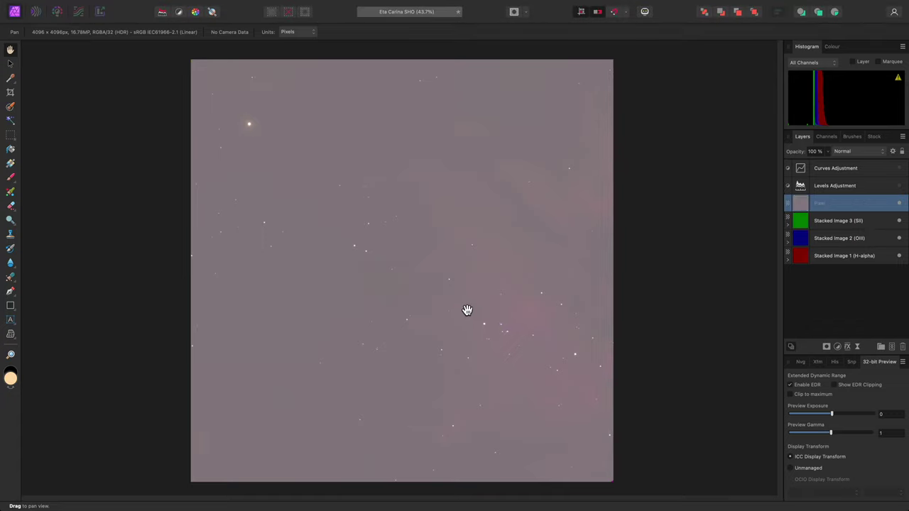
{"action": "left_click", "coordinate": [801, 470]}
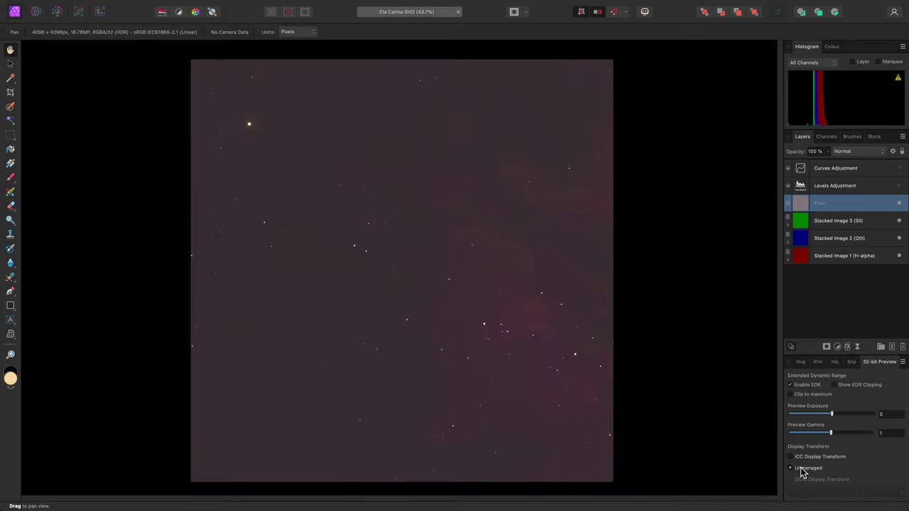